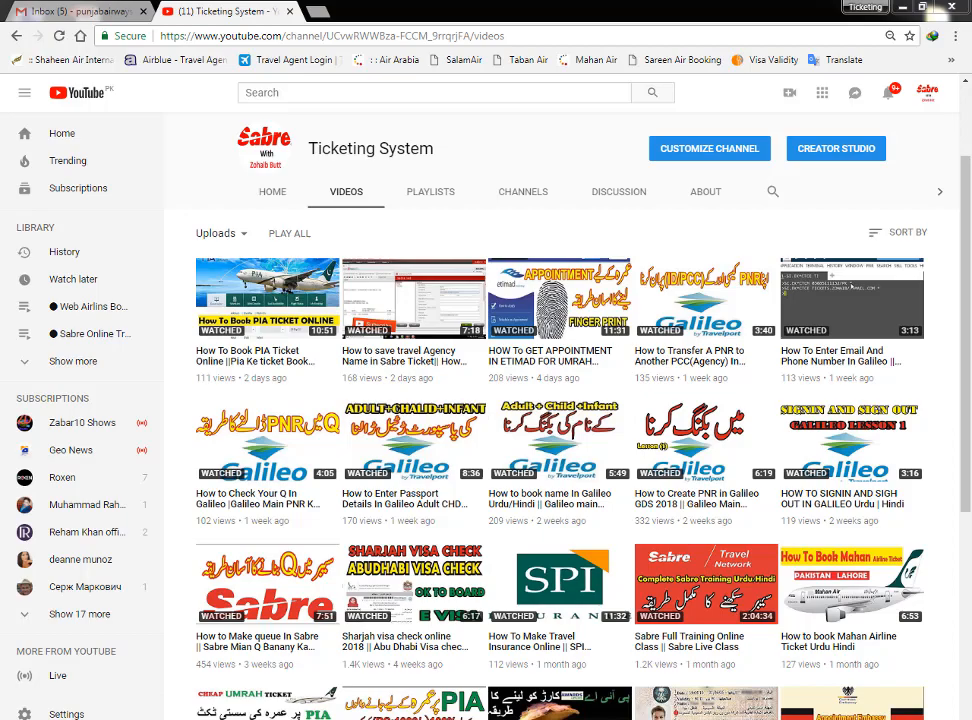
# Step: Restore the Smartpoint window and maximize it to full screen
pyautogui.moveTo(161, 718)
pyautogui.moveTo(145, 622)
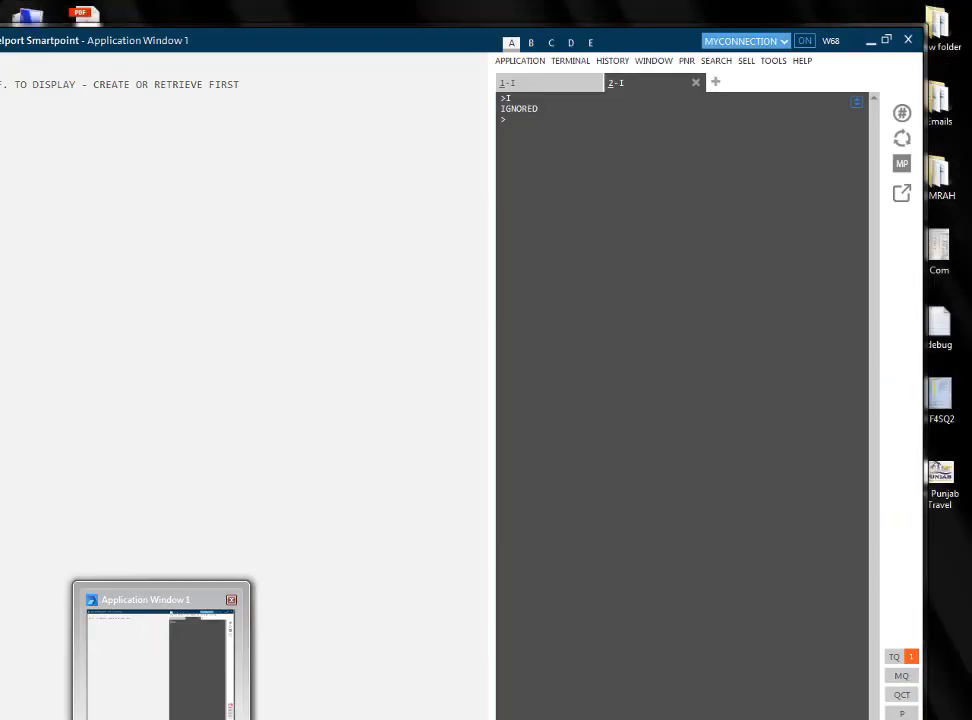
pyautogui.click(161, 718)
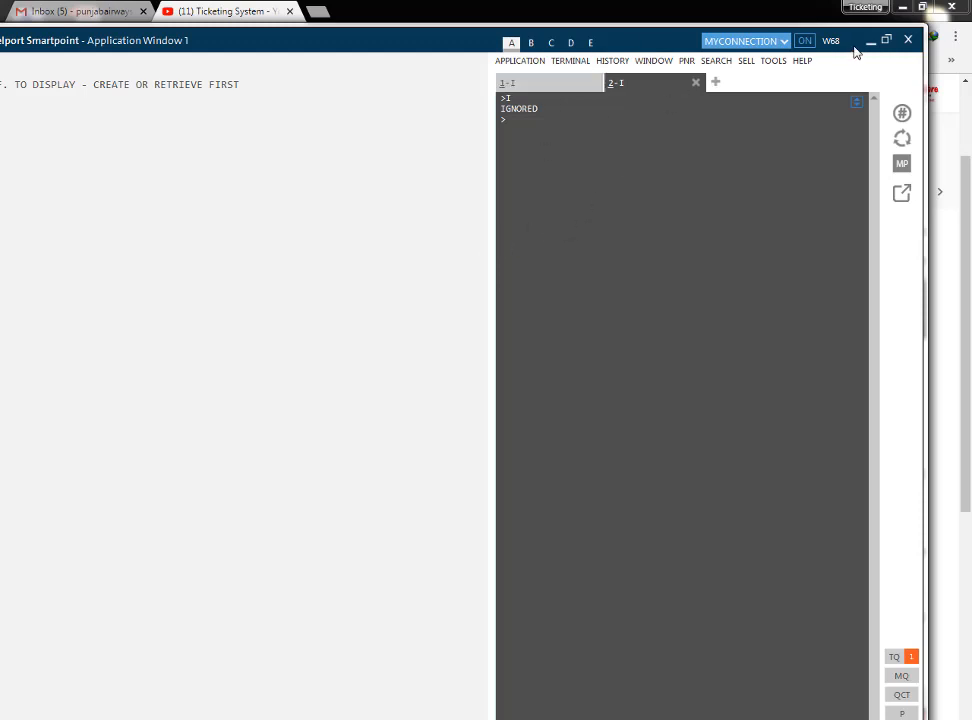
pyautogui.click(886, 40)
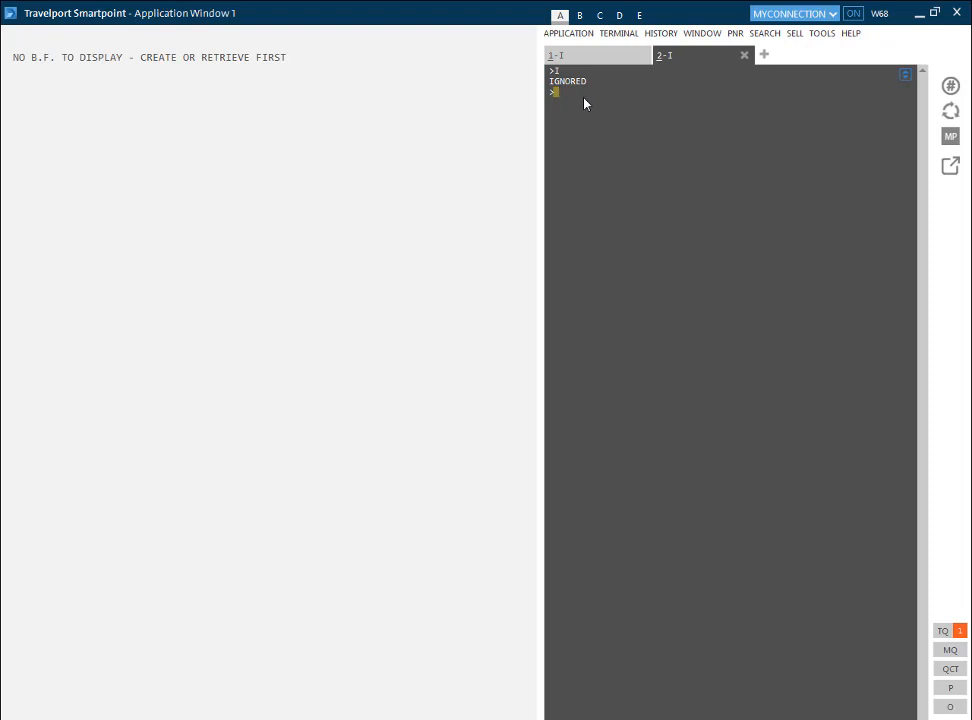
# Step: Run the one-way fare search FSLHE15OCTLHR for Lahore to London on 15 October and review the results
pyautogui.write('FS')
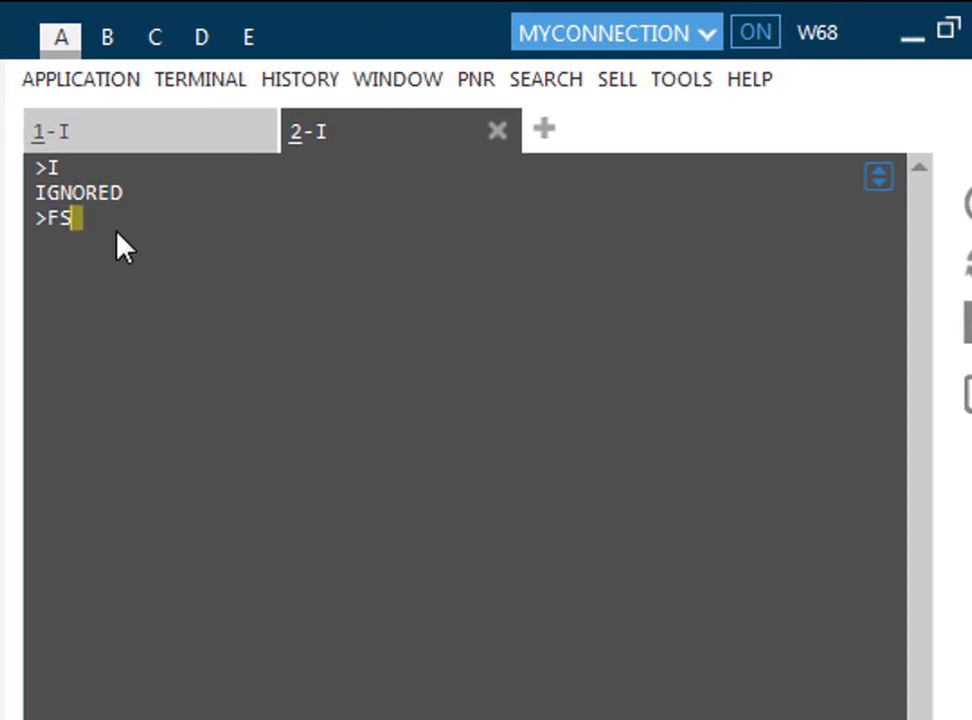
pyautogui.write('LHE15OCT')
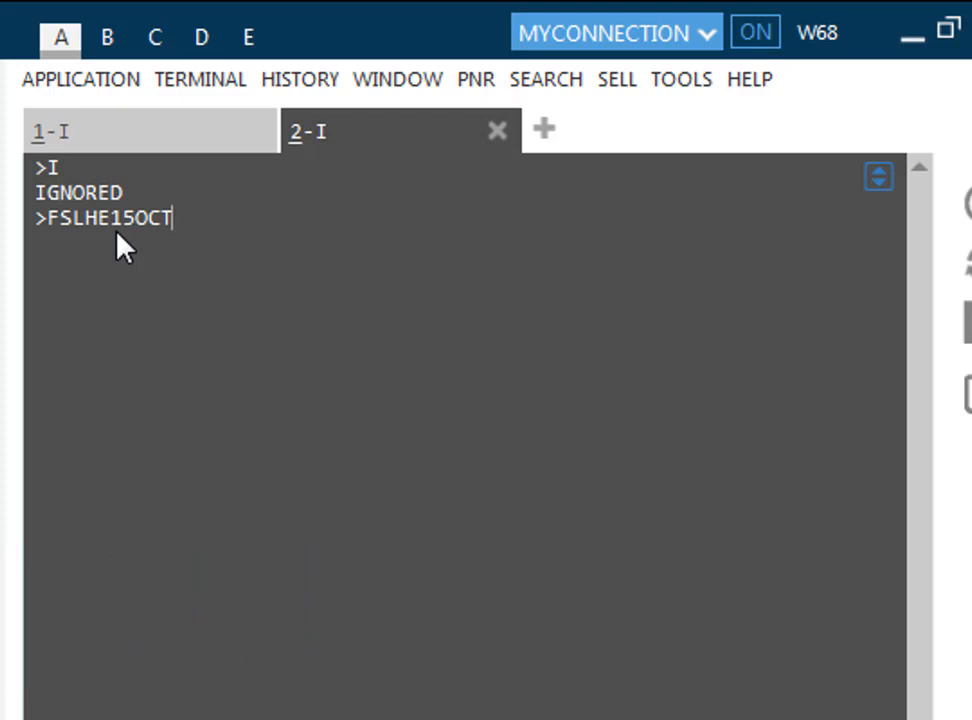
pyautogui.write('LHR')
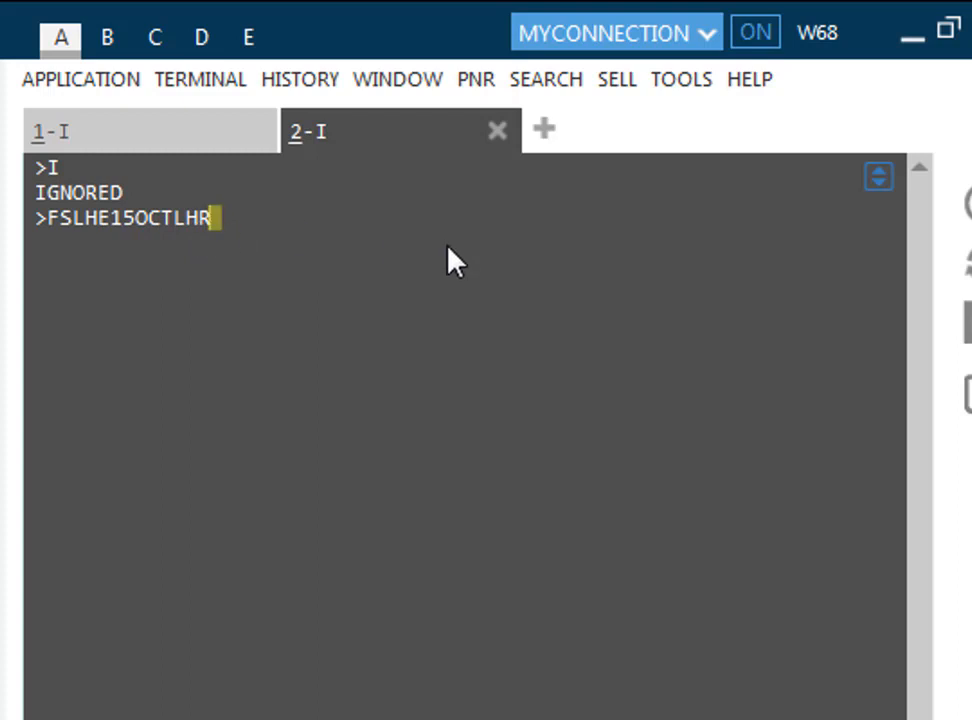
pyautogui.press('Return')
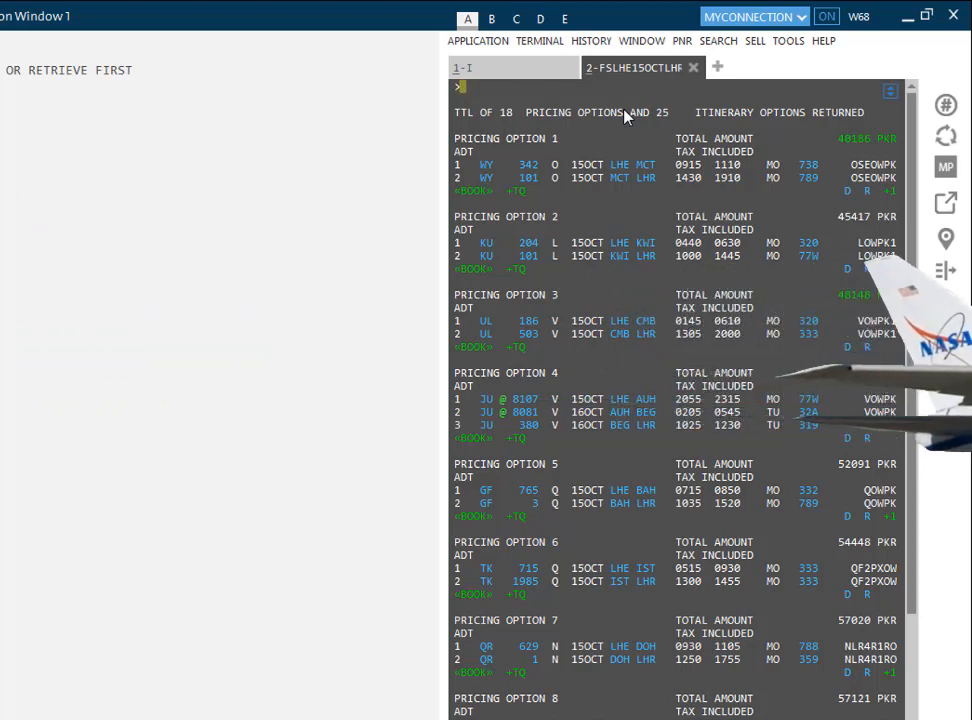
pyautogui.scroll(-5, 625, 116)
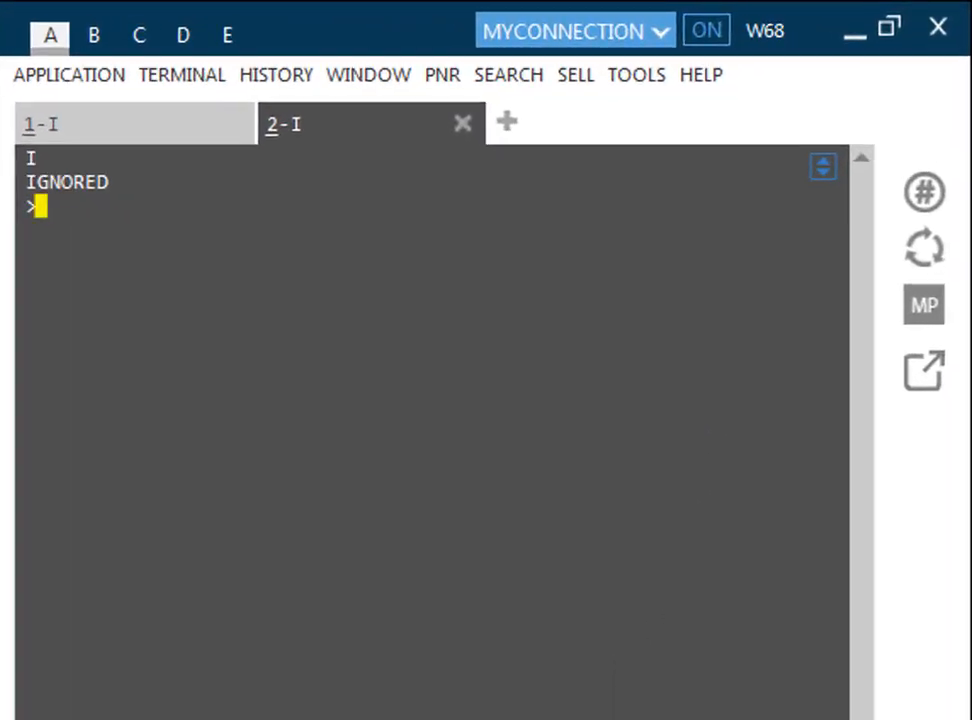
# Step: Run fare shop FSLHE15OCTLHR14NOVLHE for Lahore–London, out 15 October, back 14 November
pyautogui.write('FSL')
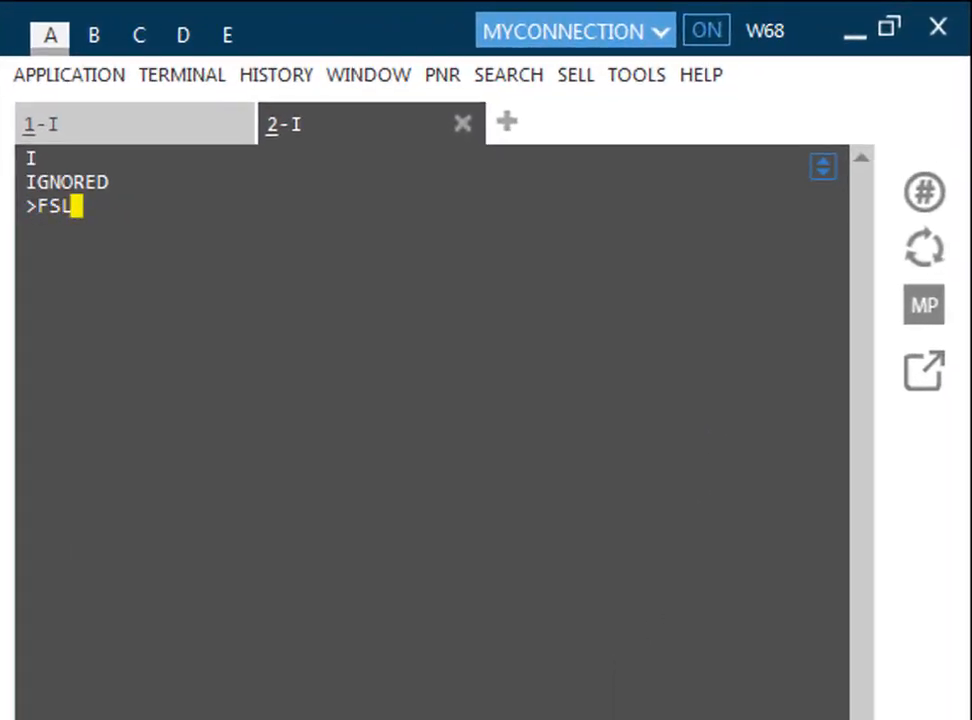
pyautogui.write('HE15')
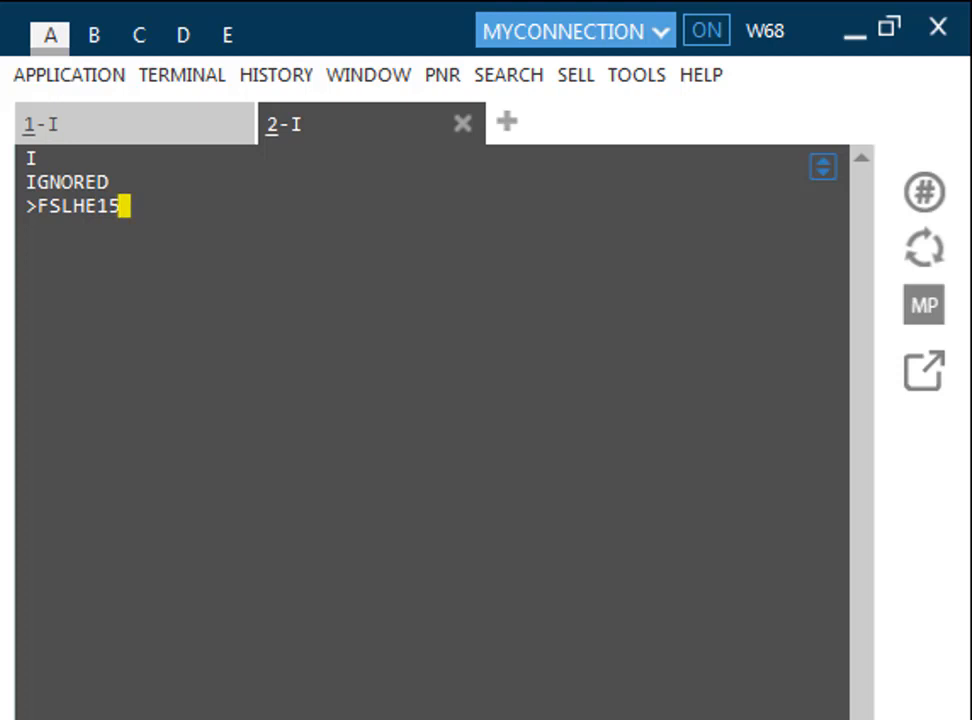
pyautogui.write('OCTL')
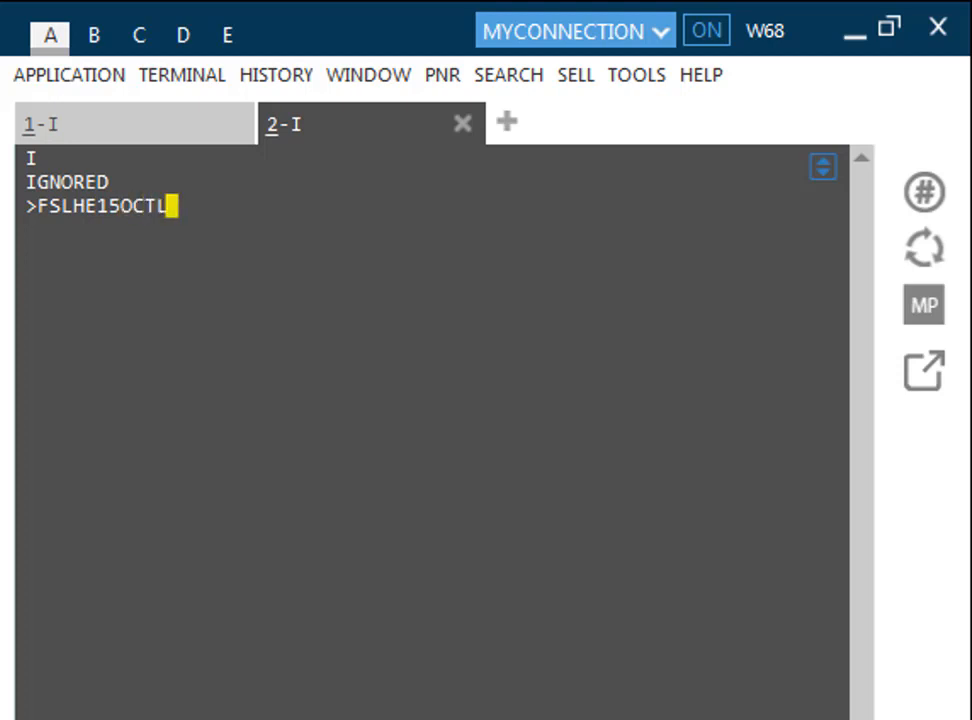
pyautogui.write('HR')
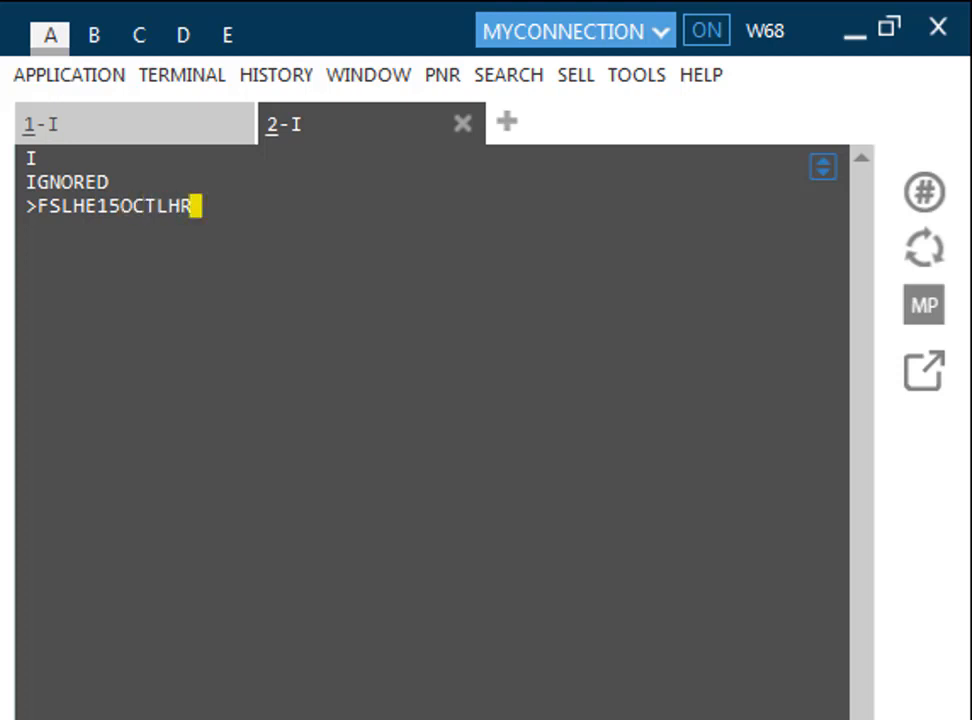
pyautogui.write('14')
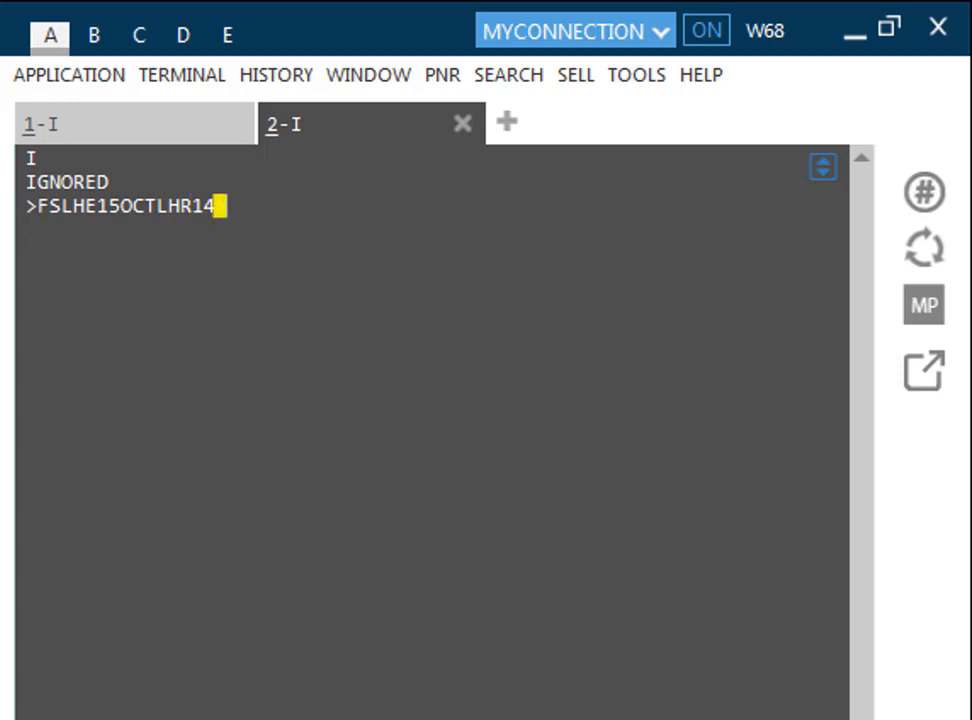
pyautogui.write('NOV')
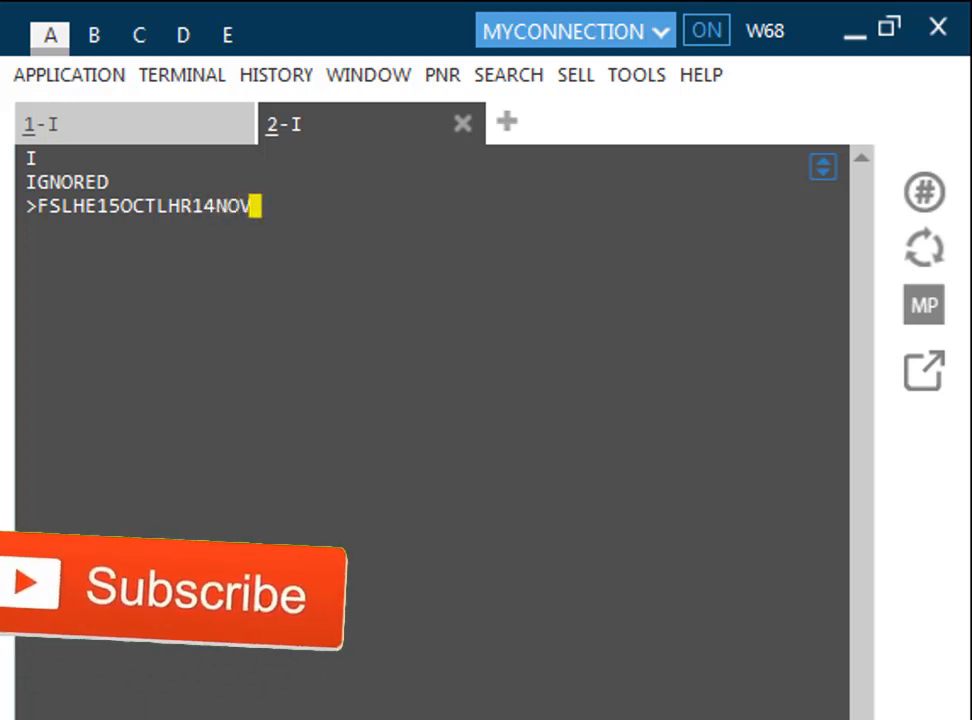
pyautogui.write('LHE')
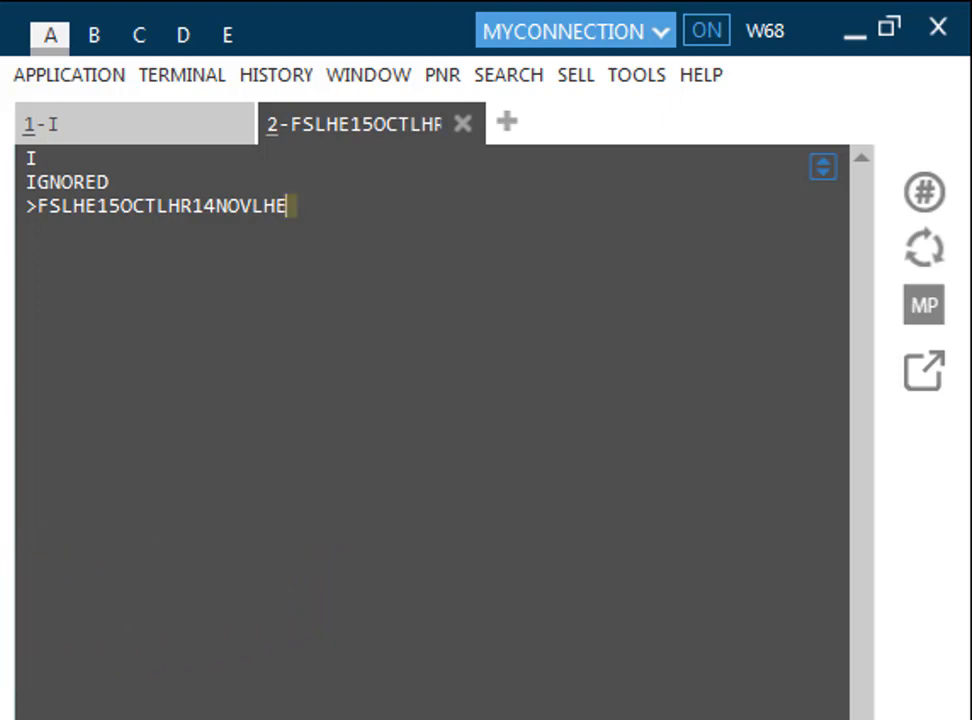
pyautogui.press('Return')
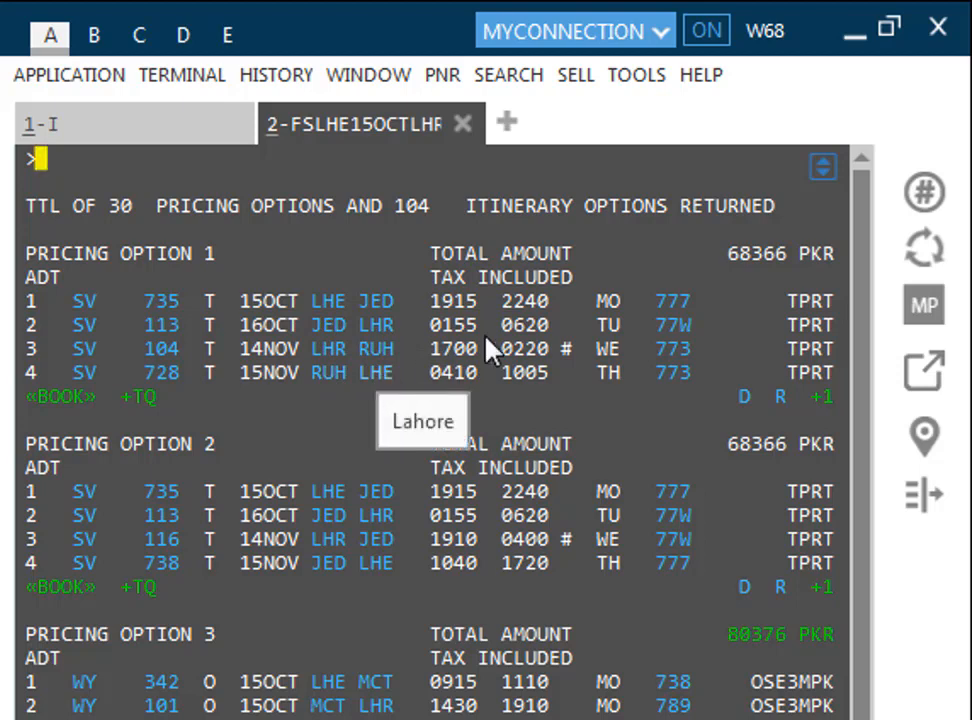
pyautogui.moveTo(719, 247); pyautogui.dragTo(815, 242)
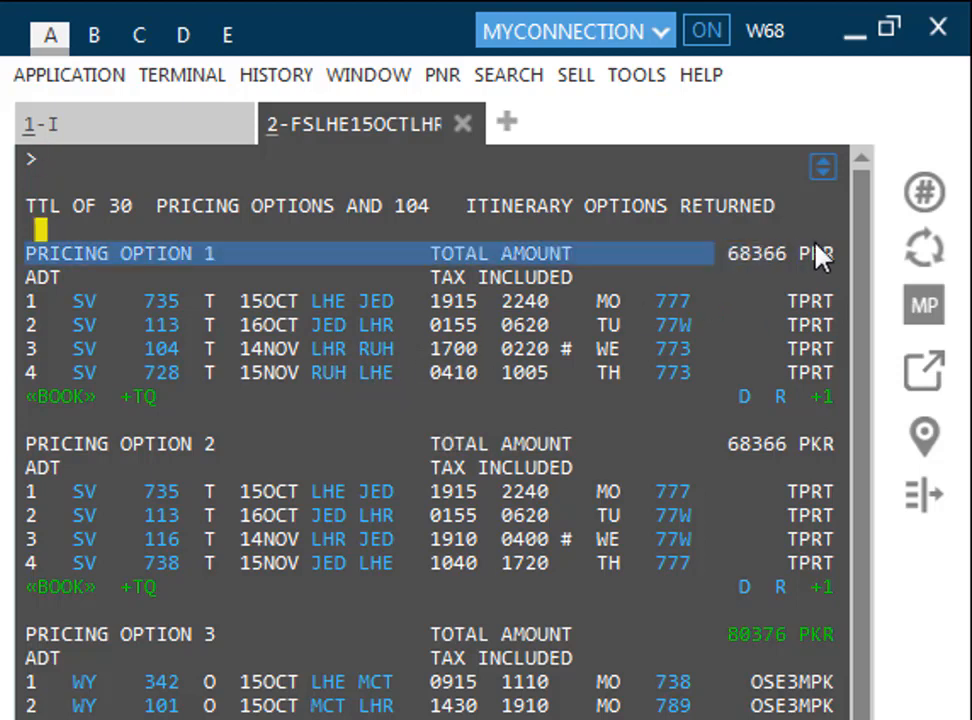
pyautogui.click(51, 164)
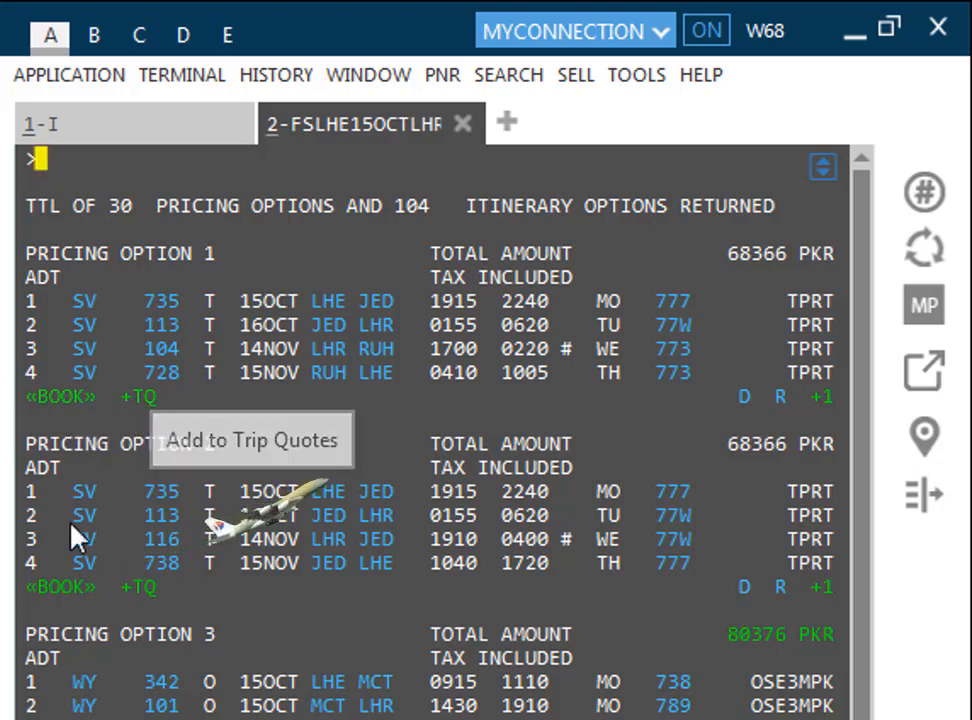
# Step: Book Pricing Option 1, the four Saudia segments via Jeddah and Riyadh for 68366 PKR
pyautogui.click(68, 400)
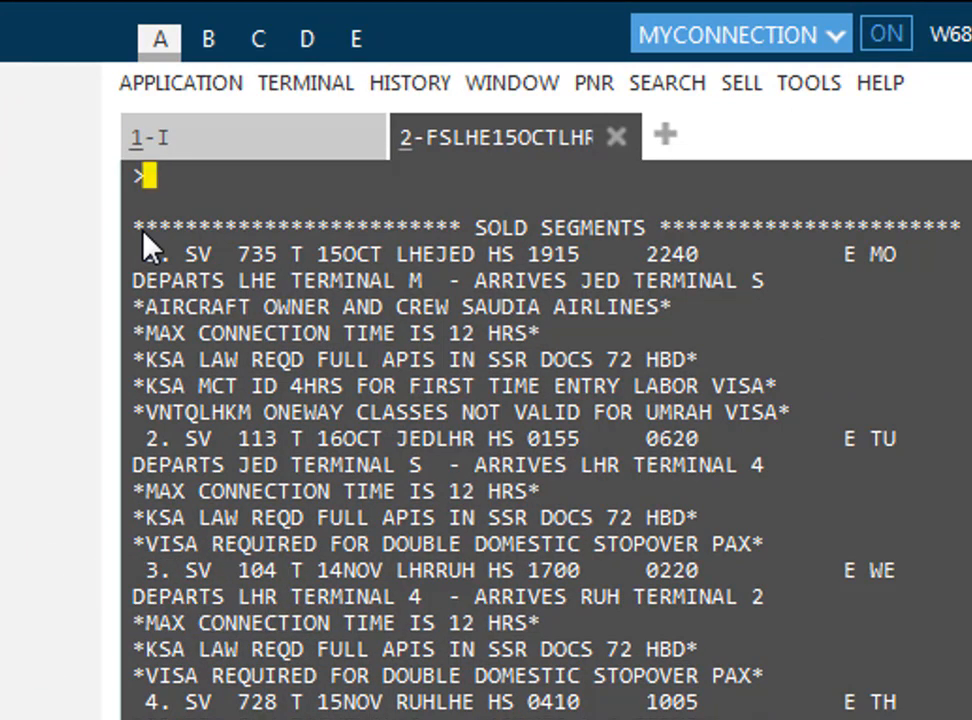
# Step: Add the passenger's name with N. and the T.T* ticketing field to the booking
pyautogui.write('N.')
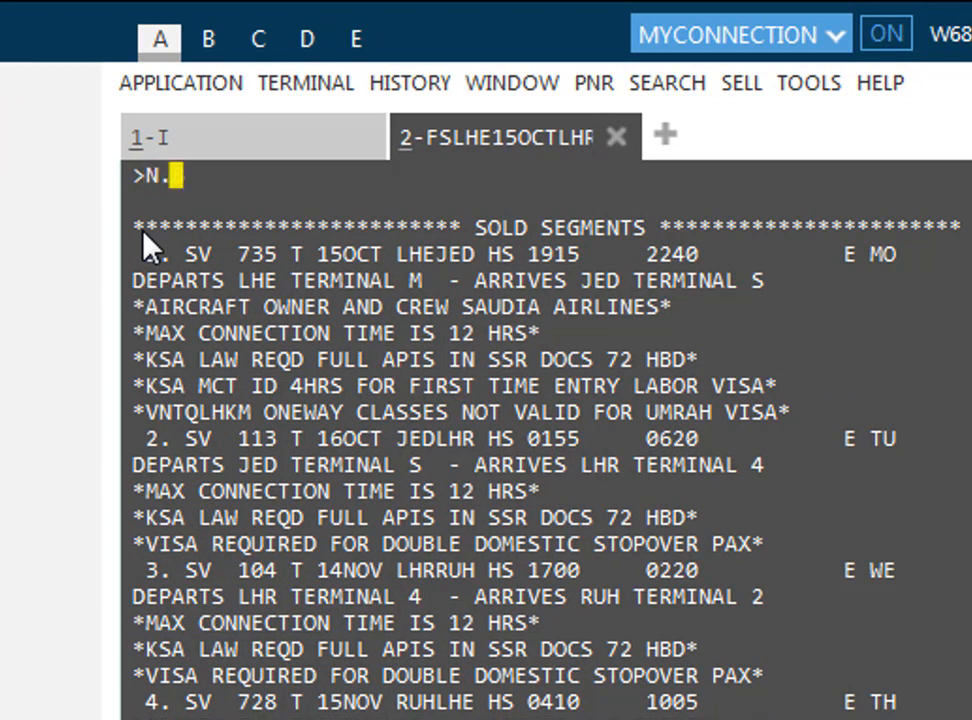
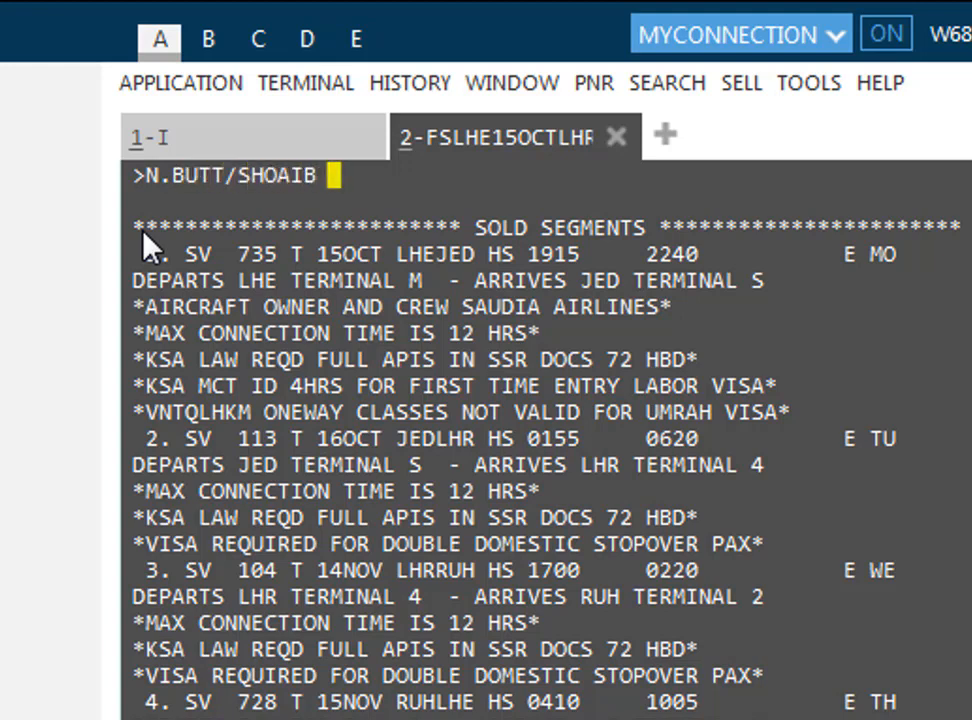
pyautogui.write('MR')
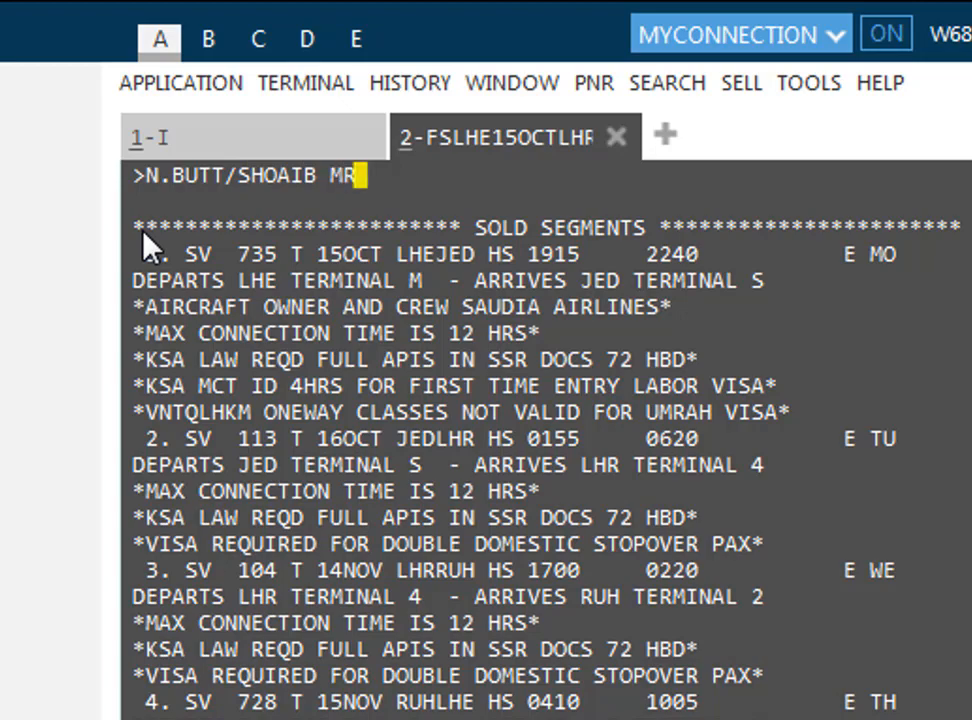
pyautogui.press('Return')
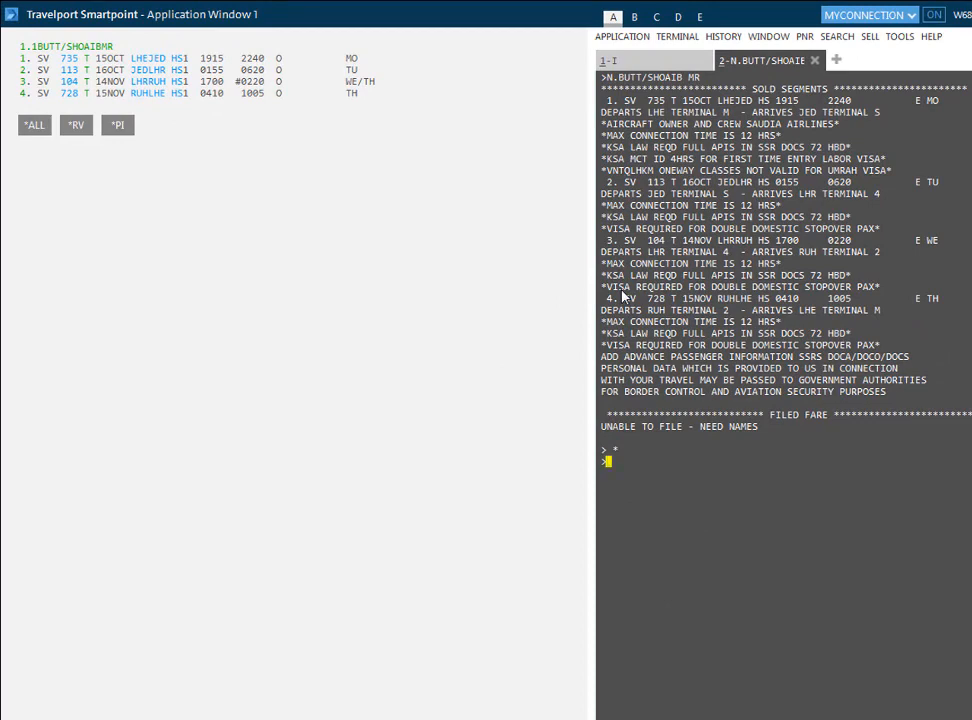
pyautogui.press('Return')
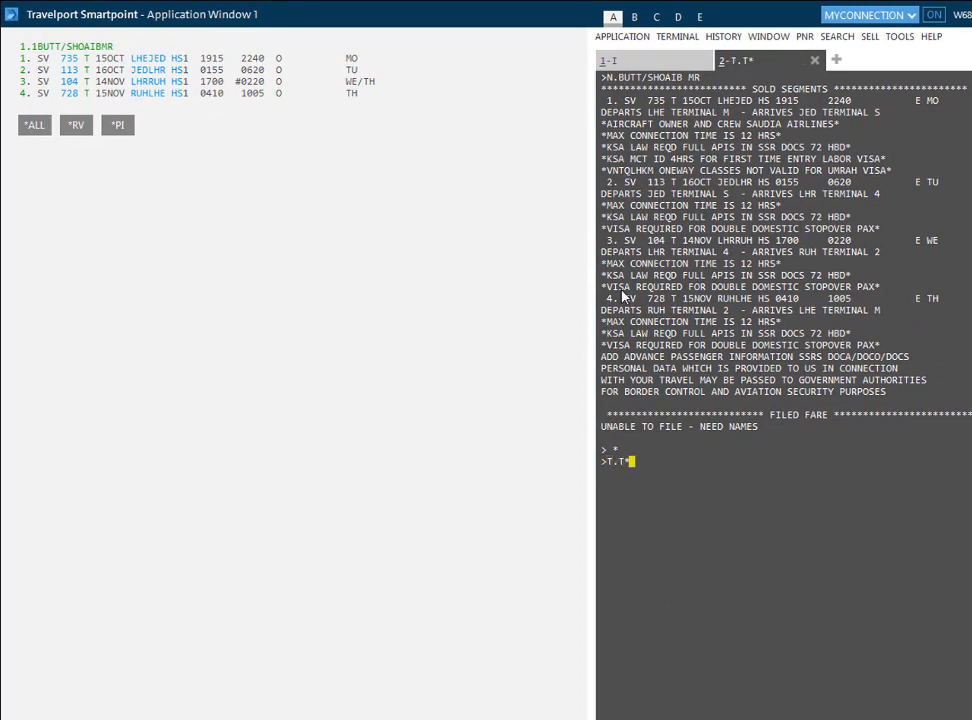
# Step: Add the Punjab Airways Travel phone contact with reference name, and the R. received-from entry
pyautogui.write('P.T')
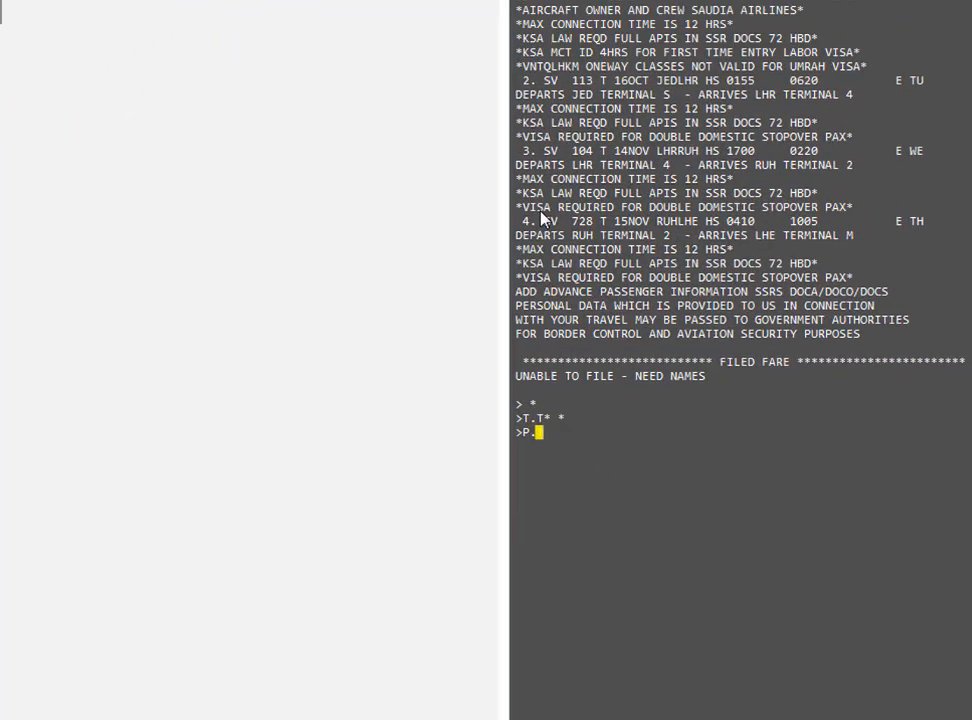
pyautogui.write('* ')
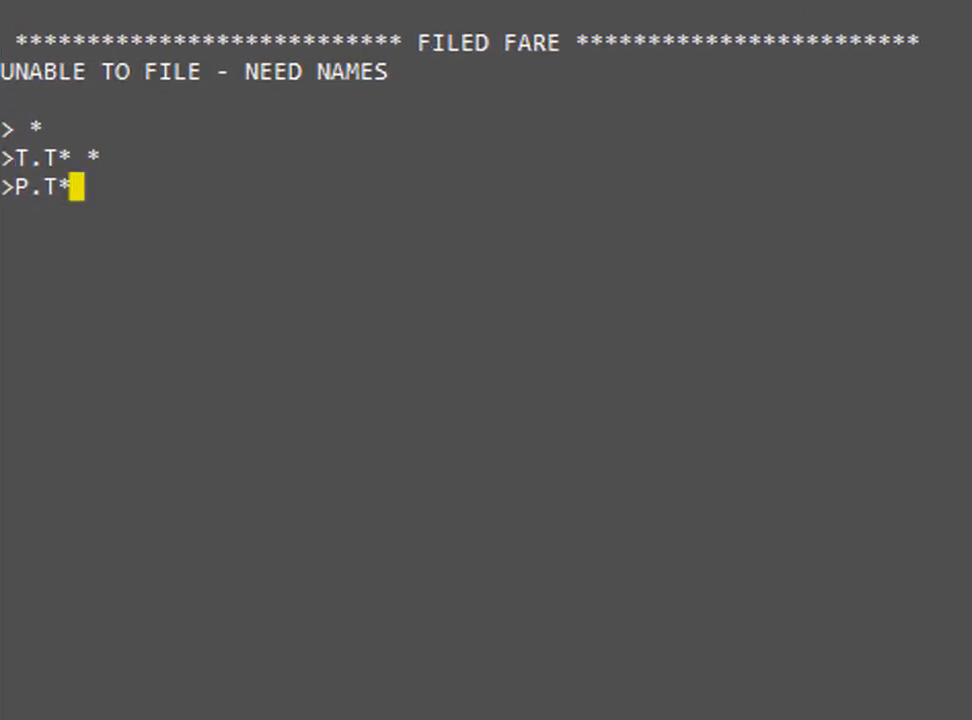
pyautogui.write('PUNJA')
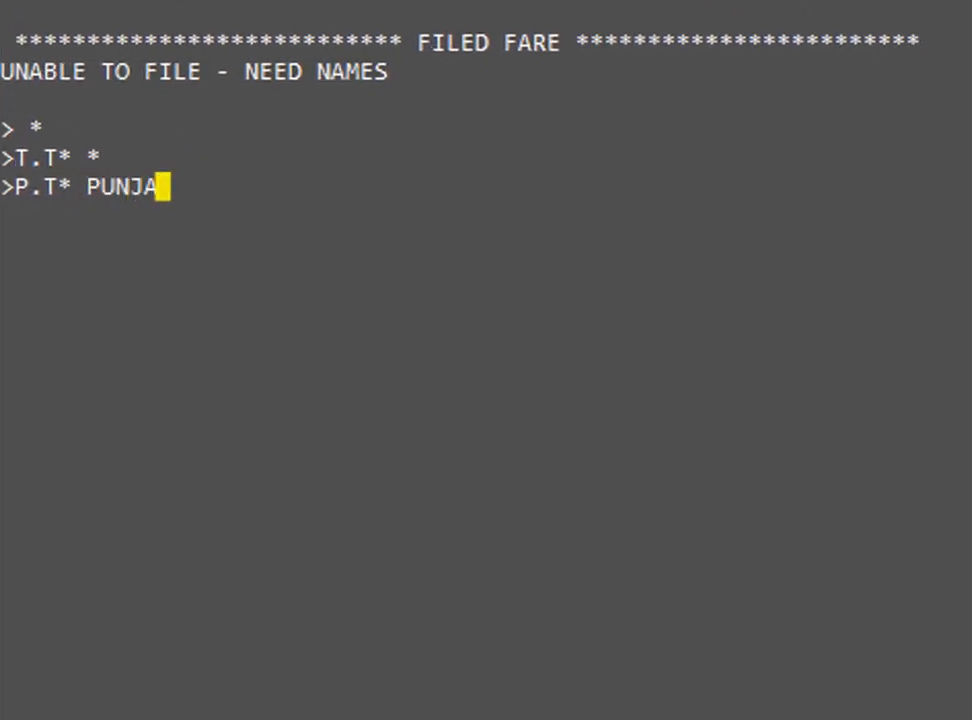
pyautogui.write('B AIRWAYS ')
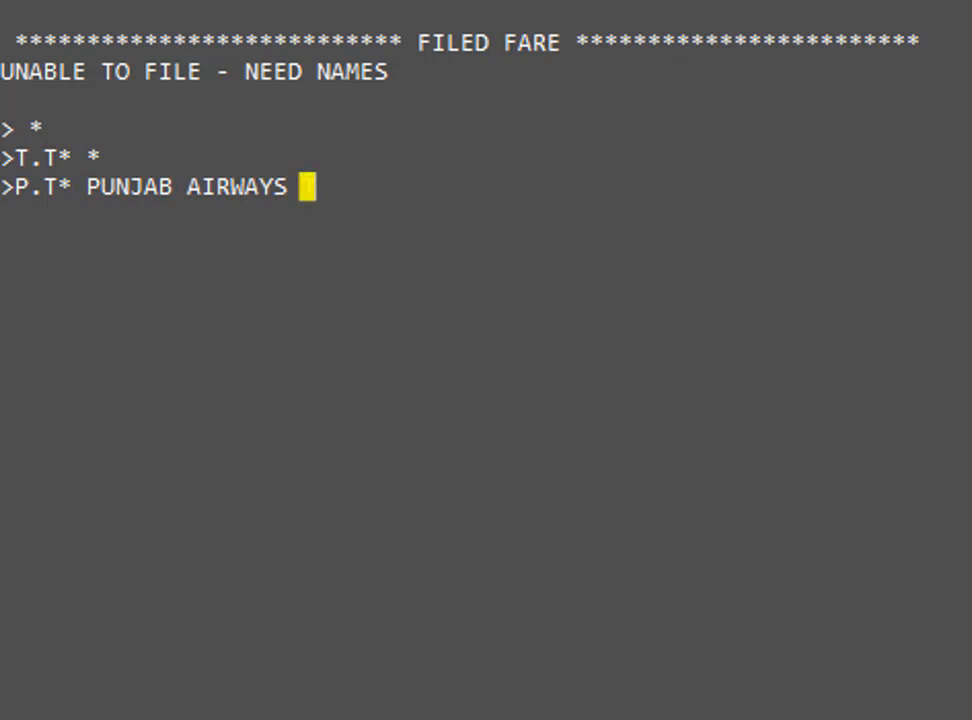
pyautogui.write('TRAVEL ')
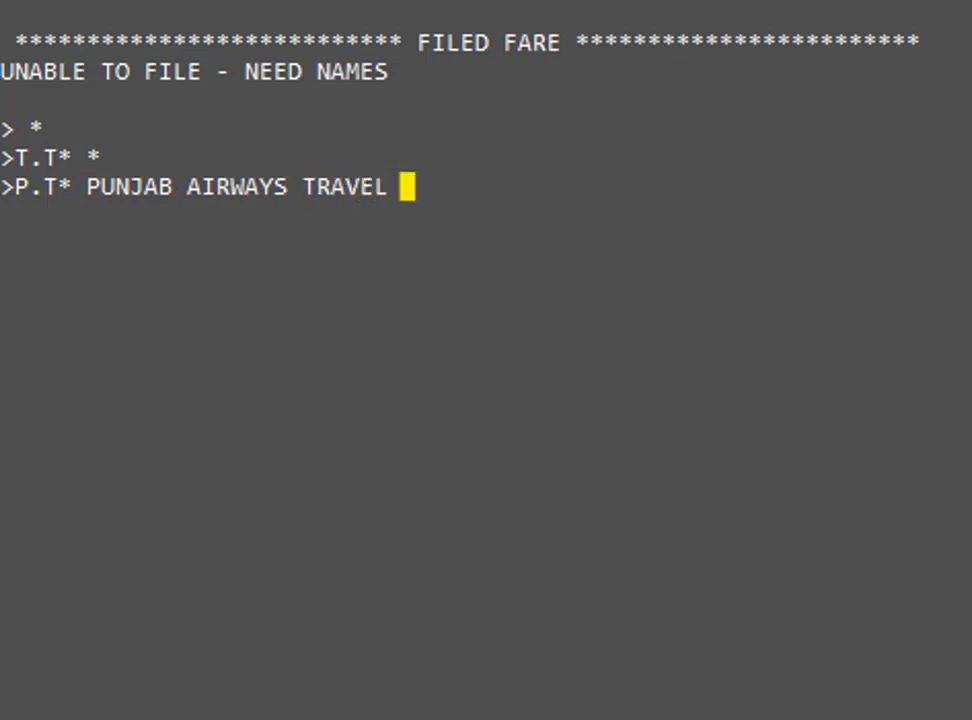
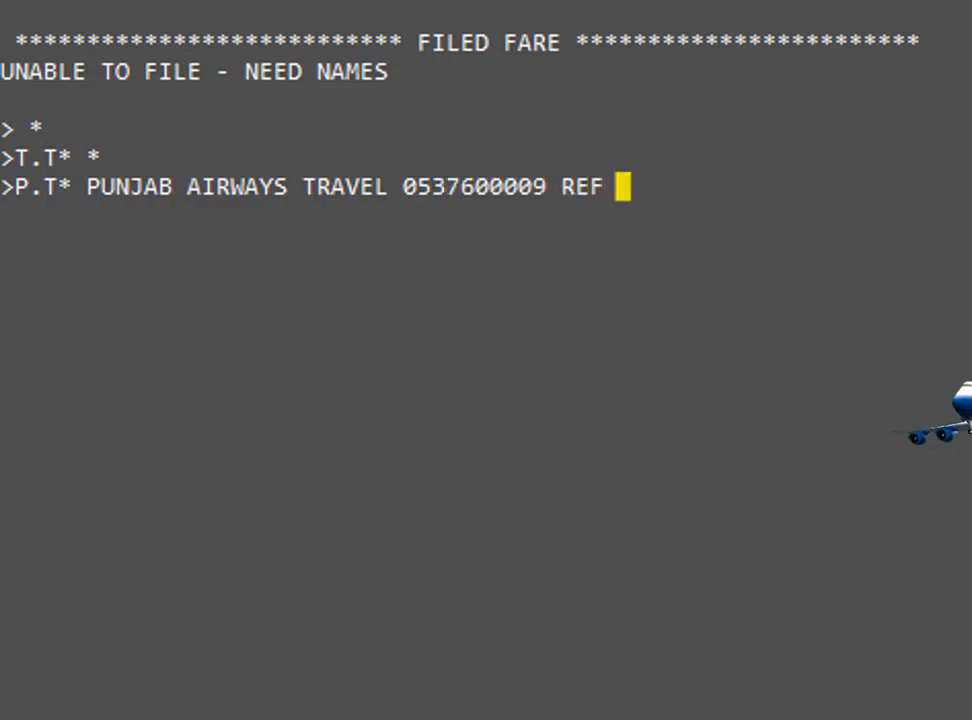
pyautogui.write('ZOHAIB')
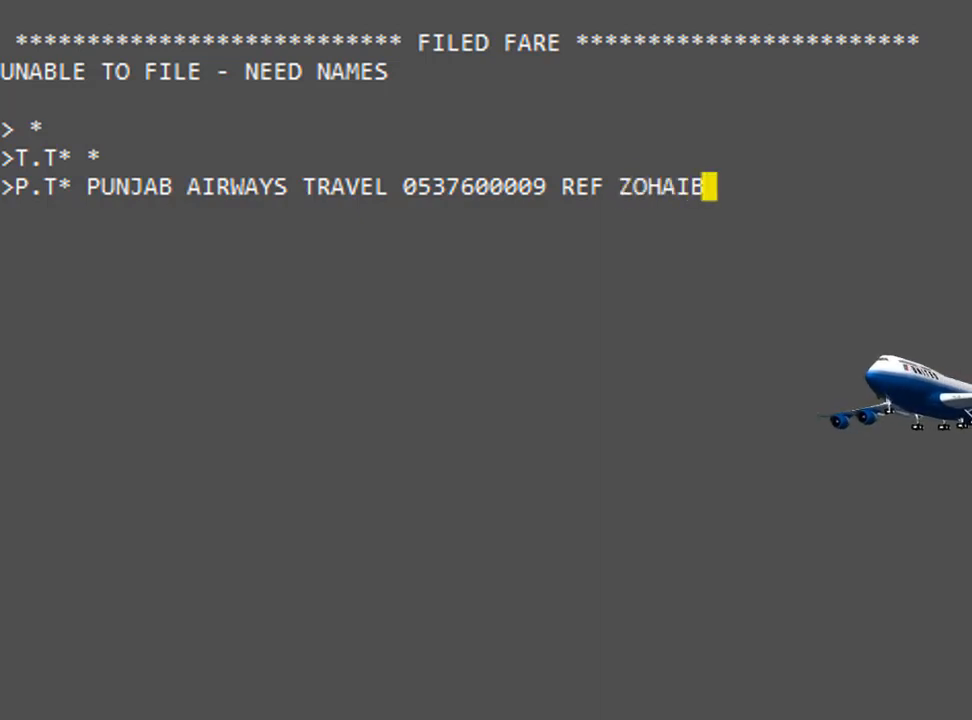
pyautogui.press('Return')
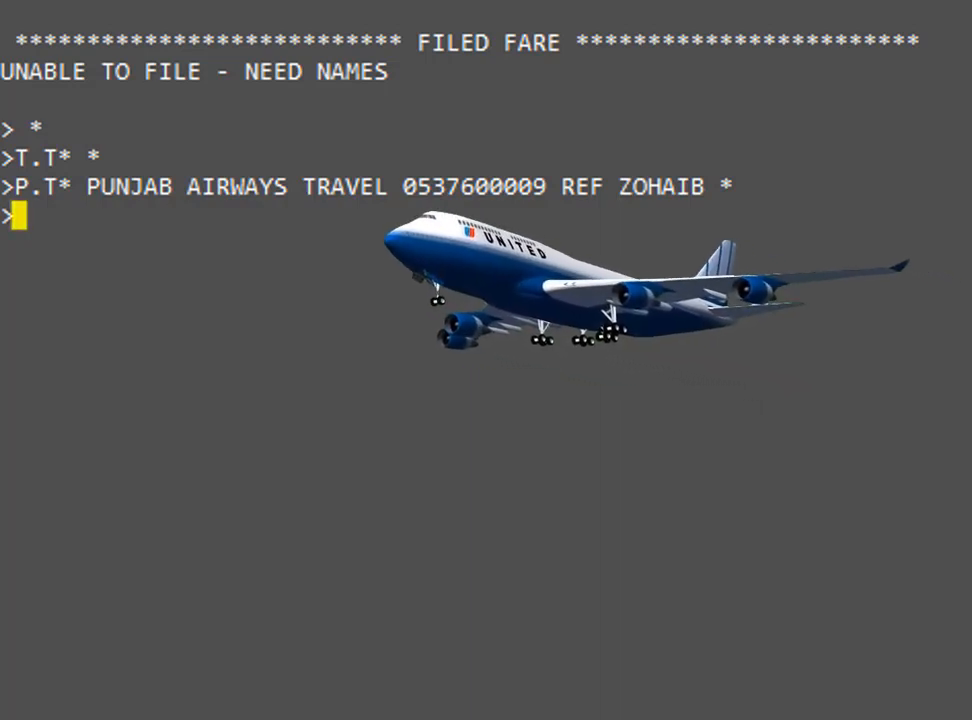
pyautogui.write('R.Z')
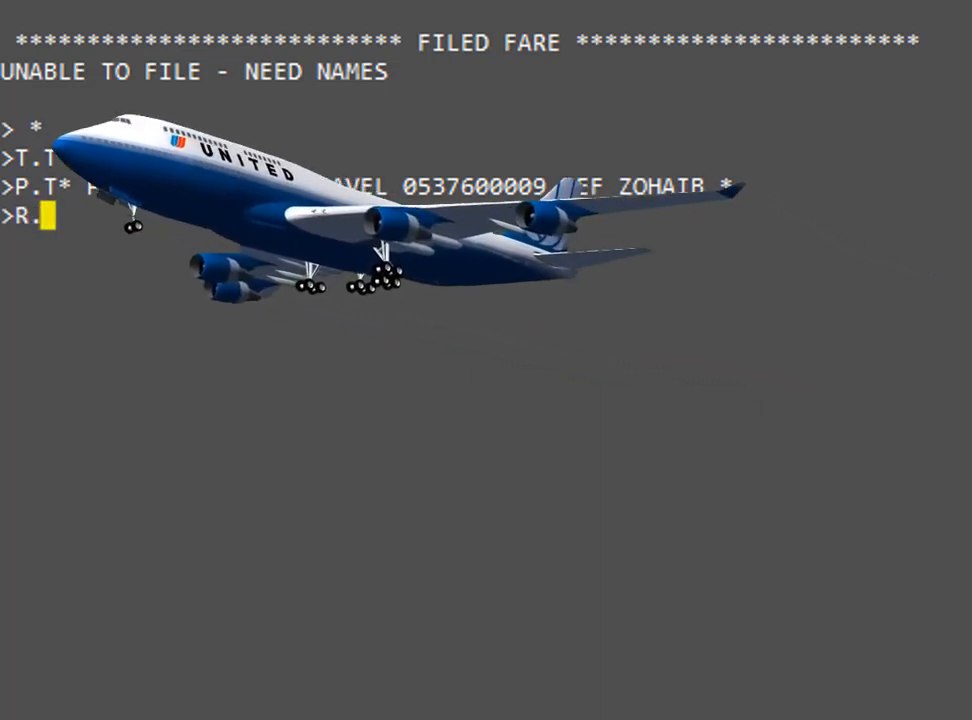
pyautogui.write('OHAIB')
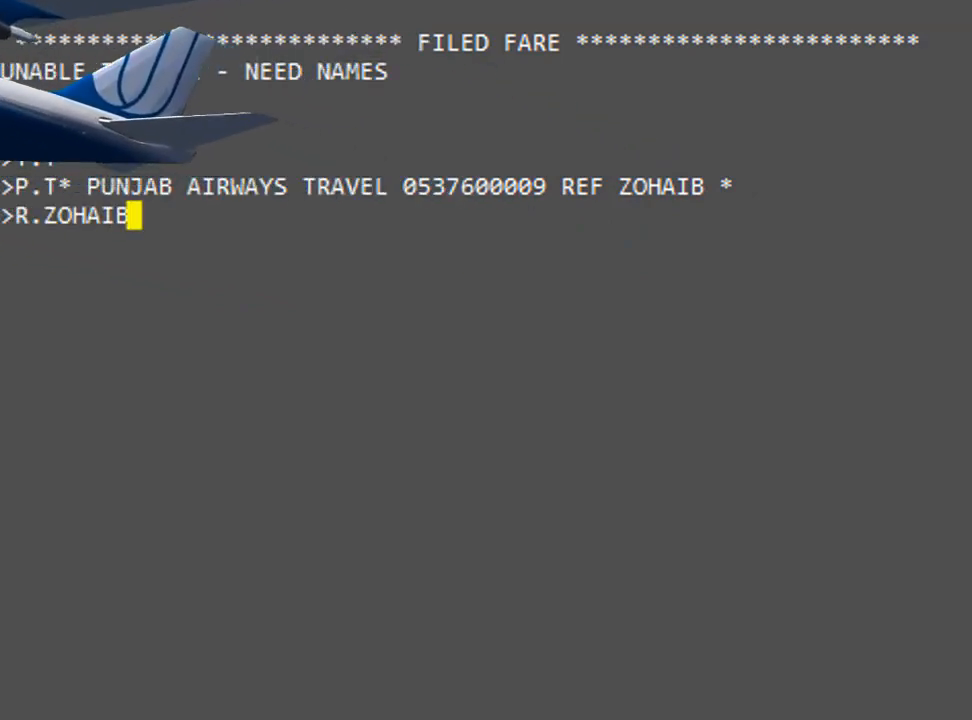
pyautogui.press('Return')
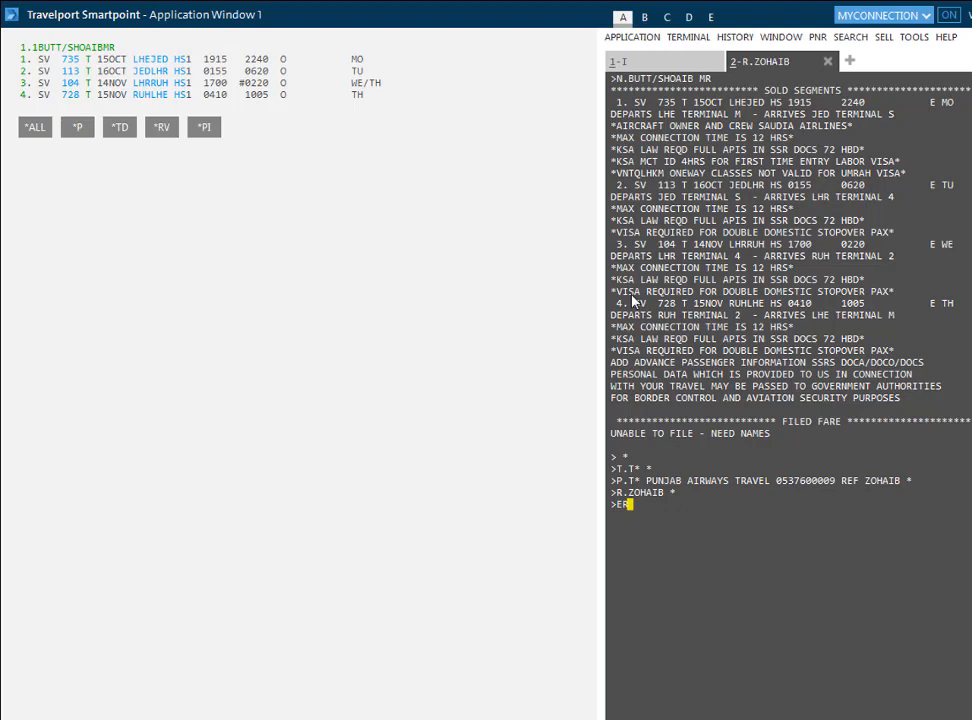
# Step: End the transaction with ER, redisplay the saved PNR with IR, and select its record locator
pyautogui.press('Return')
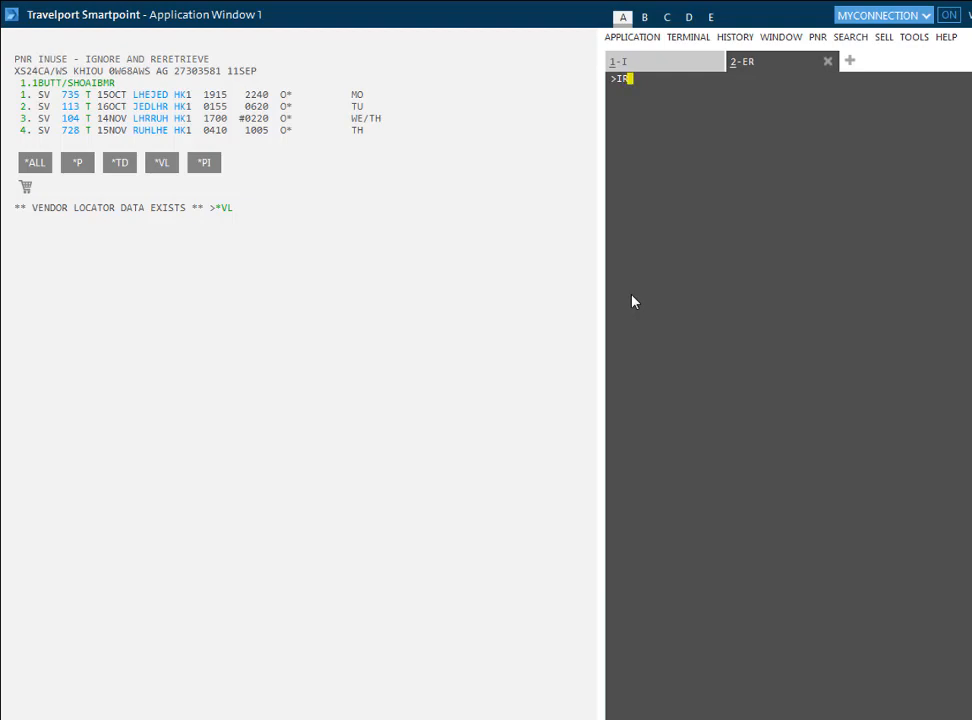
pyautogui.press('Return')
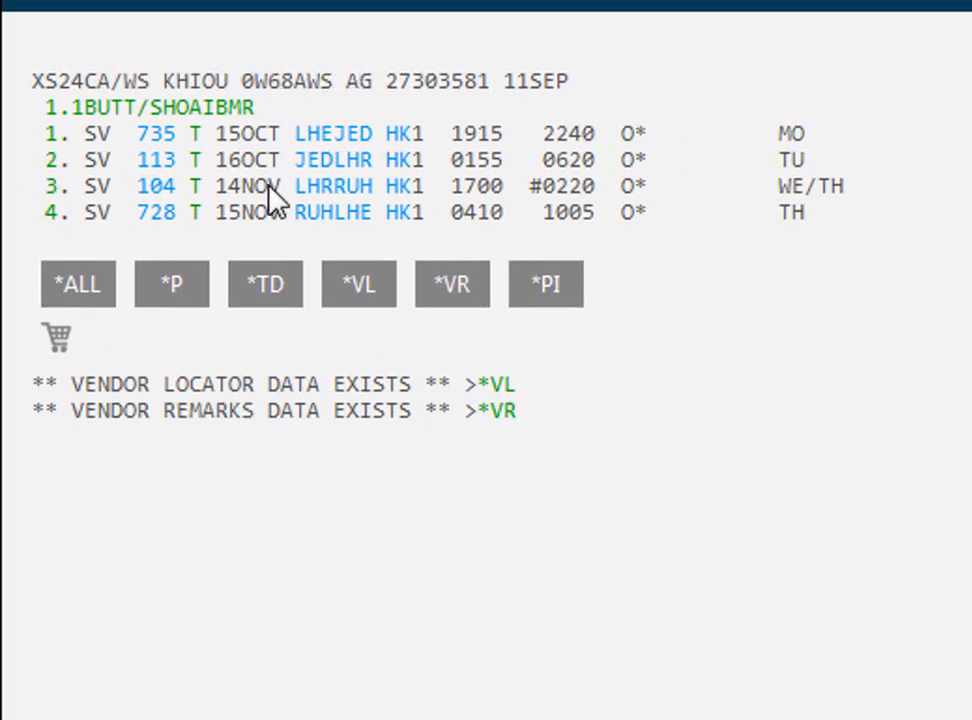
pyautogui.moveTo(30, 78); pyautogui.dragTo(118, 73)
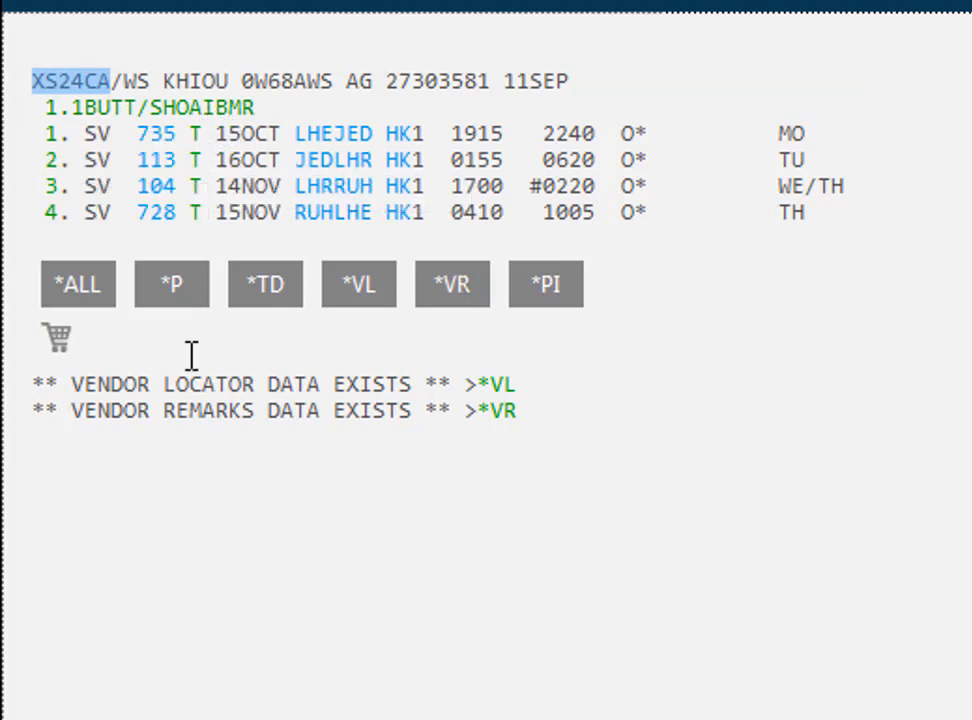
# Step: Show the full booking with *ALL, expand vendor locator data, and select the airline and record locators
pyautogui.click(84, 292)
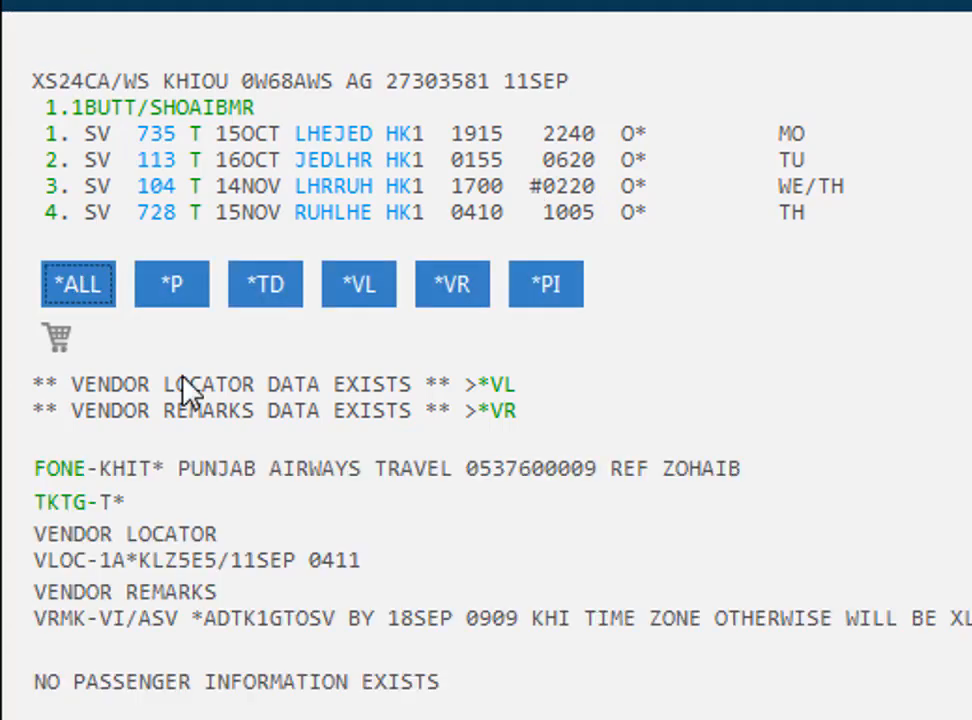
pyautogui.click(493, 386)
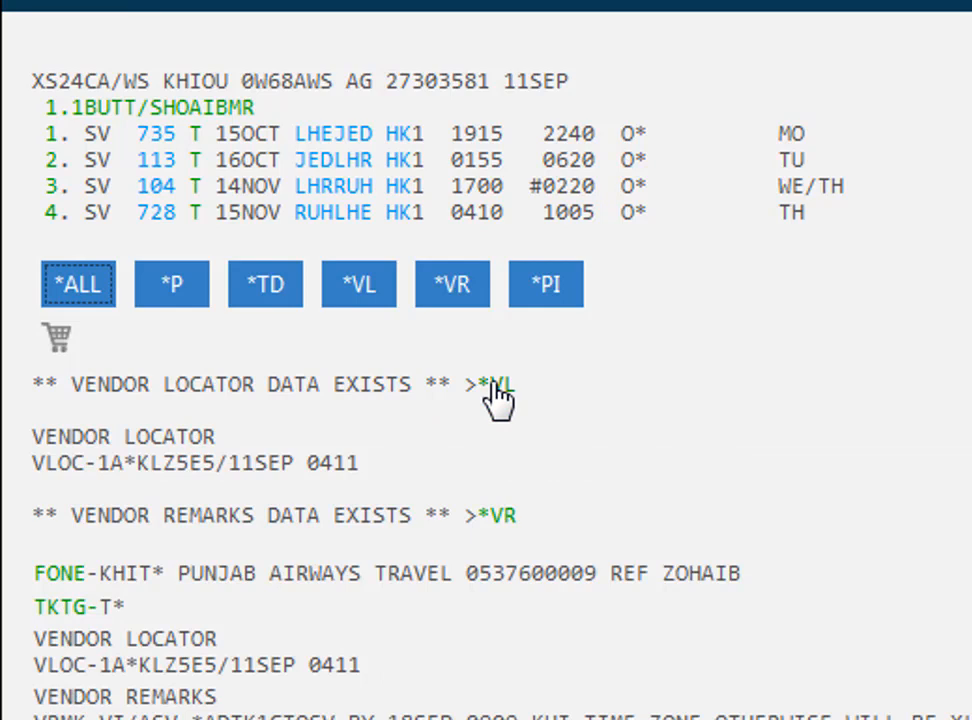
pyautogui.doubleClick(155, 463)
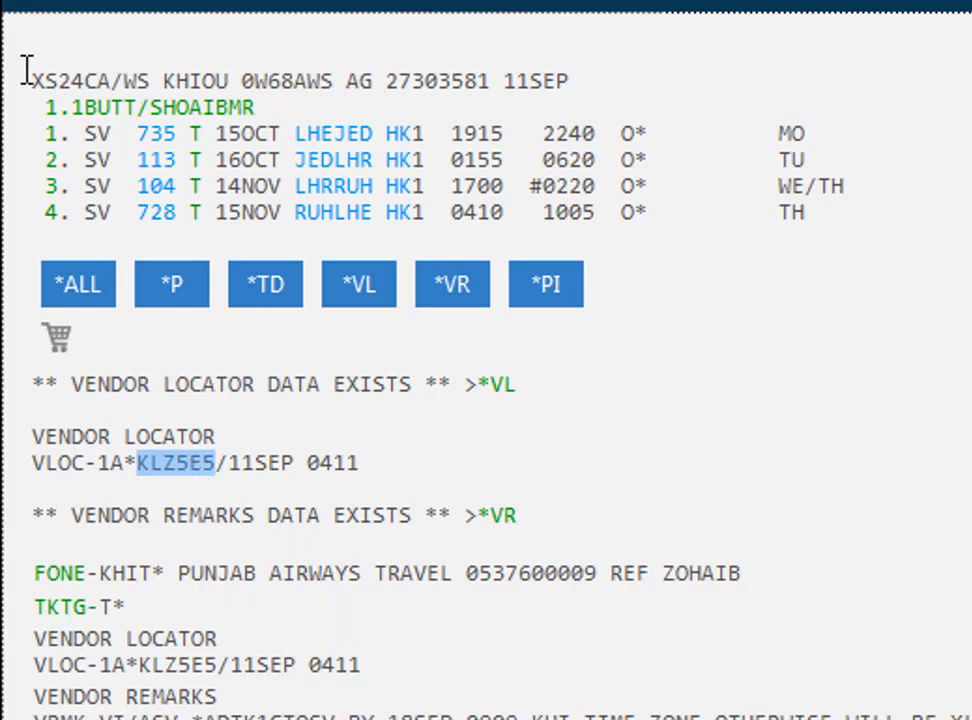
pyautogui.moveTo(34, 81); pyautogui.dragTo(110, 72)
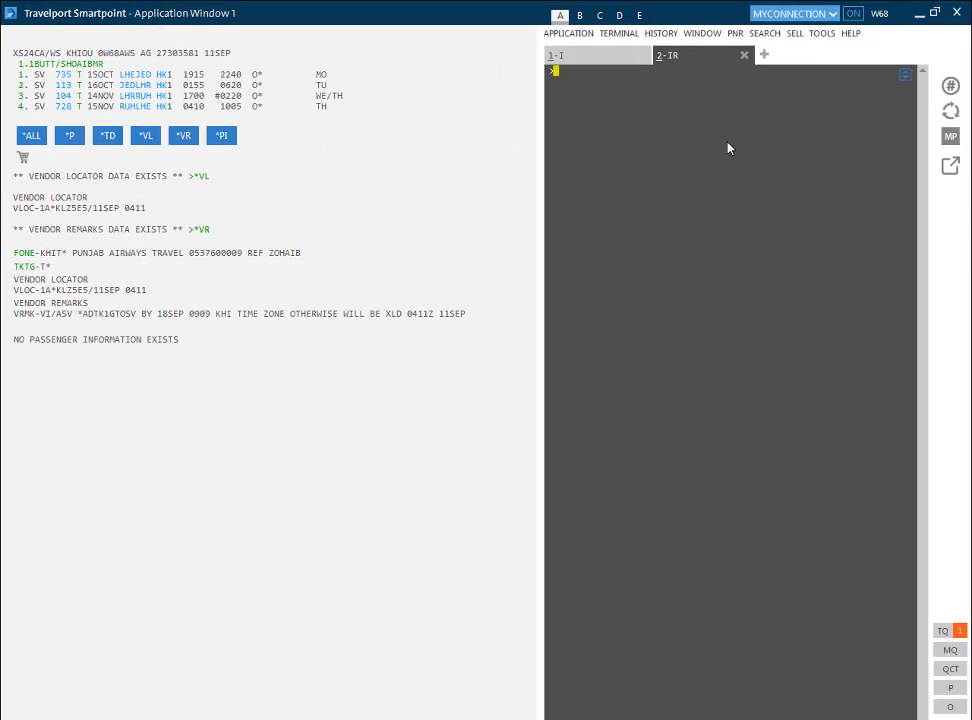
# Step: Price the itinerary with FQ and highlight the 68366 PKR total fare
pyautogui.write('FQ')
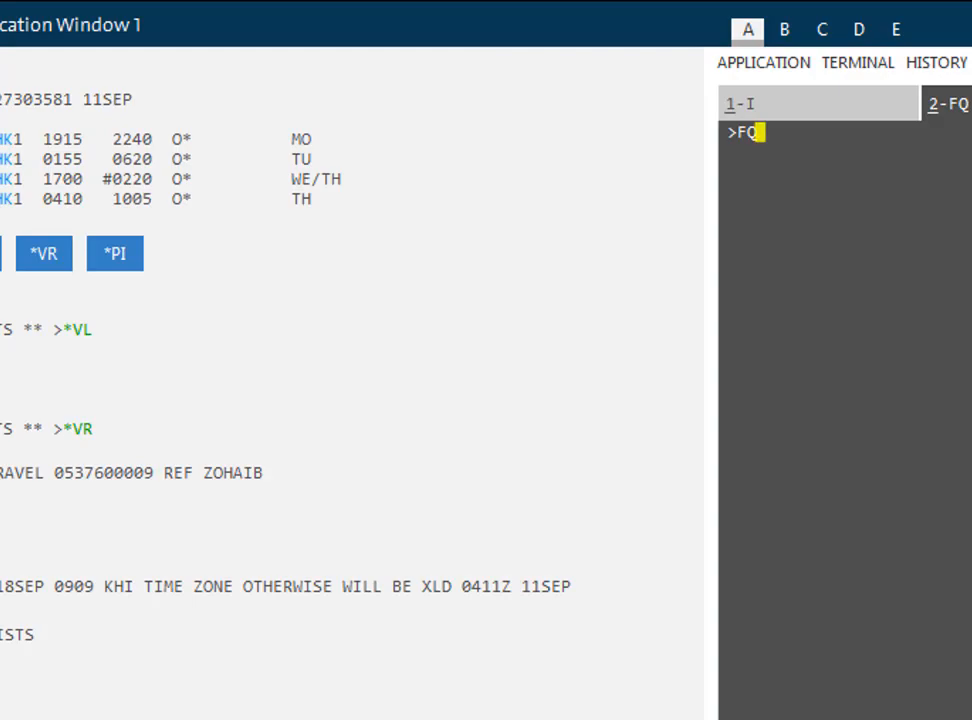
pyautogui.press('Return')
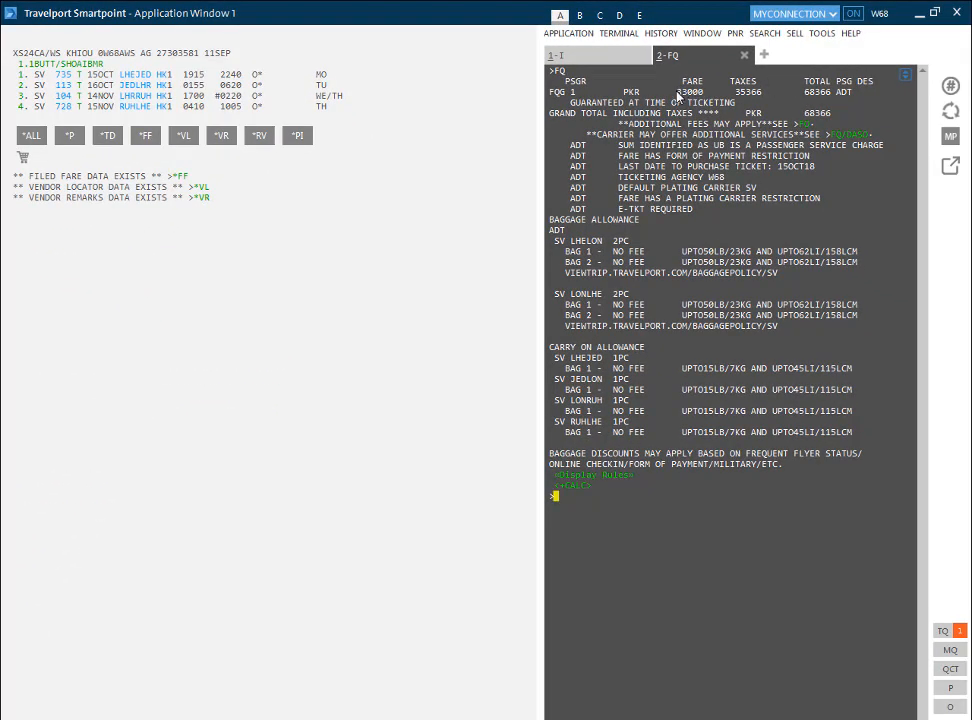
pyautogui.moveTo(684, 81); pyautogui.dragTo(709, 81)
pyautogui.moveTo(805, 93); pyautogui.dragTo(832, 94)
pyautogui.click(857, 85)
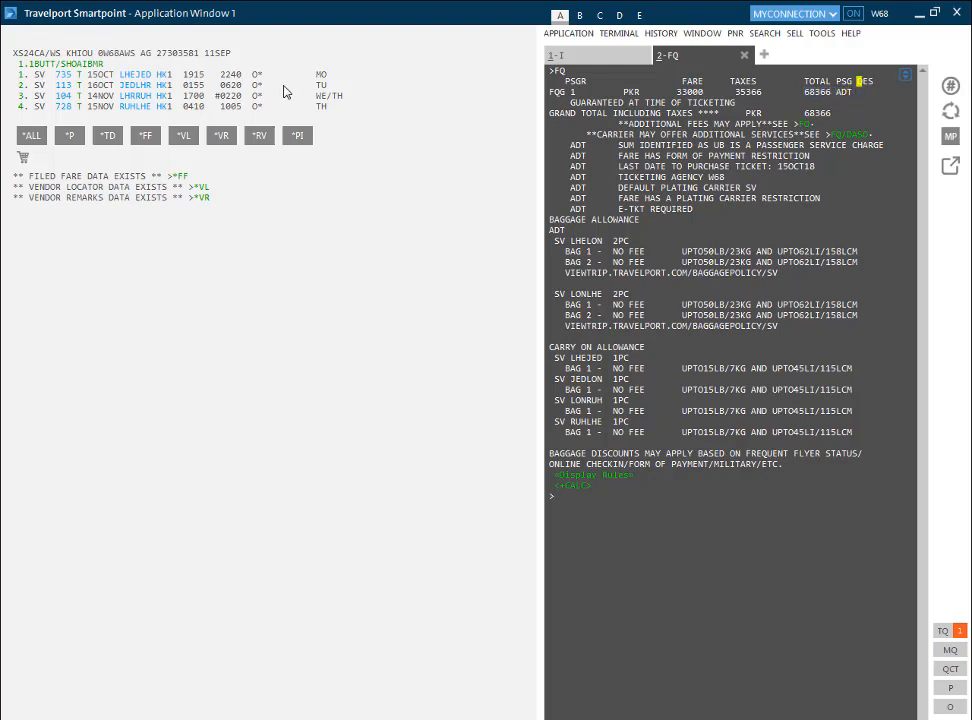